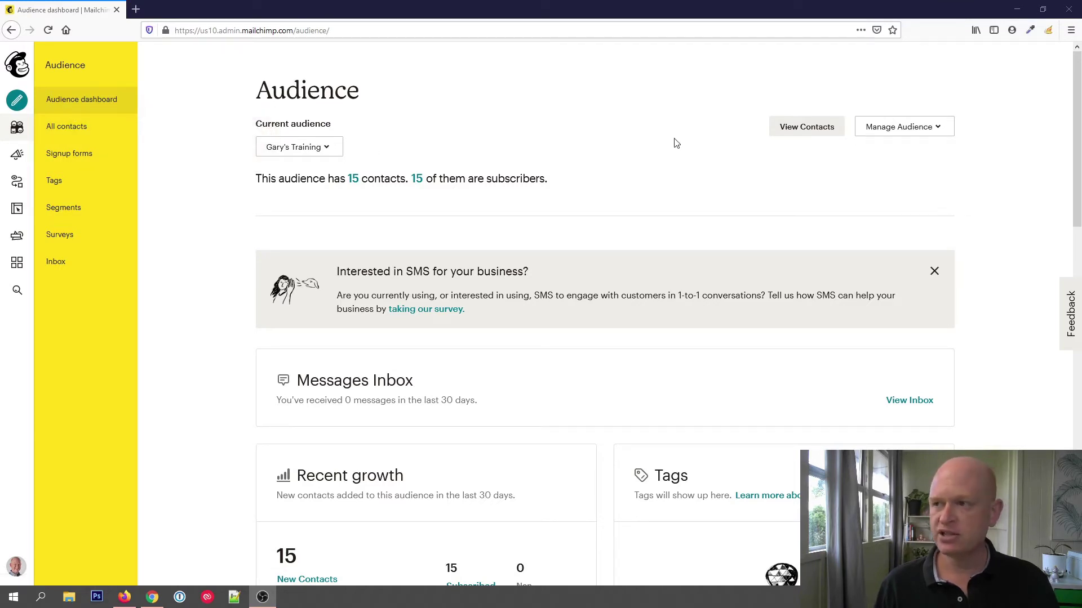
Step: Open the Gary's Training contact list and scroll through all 15 contacts
{"action": "left_click", "coordinate": [807, 130]}
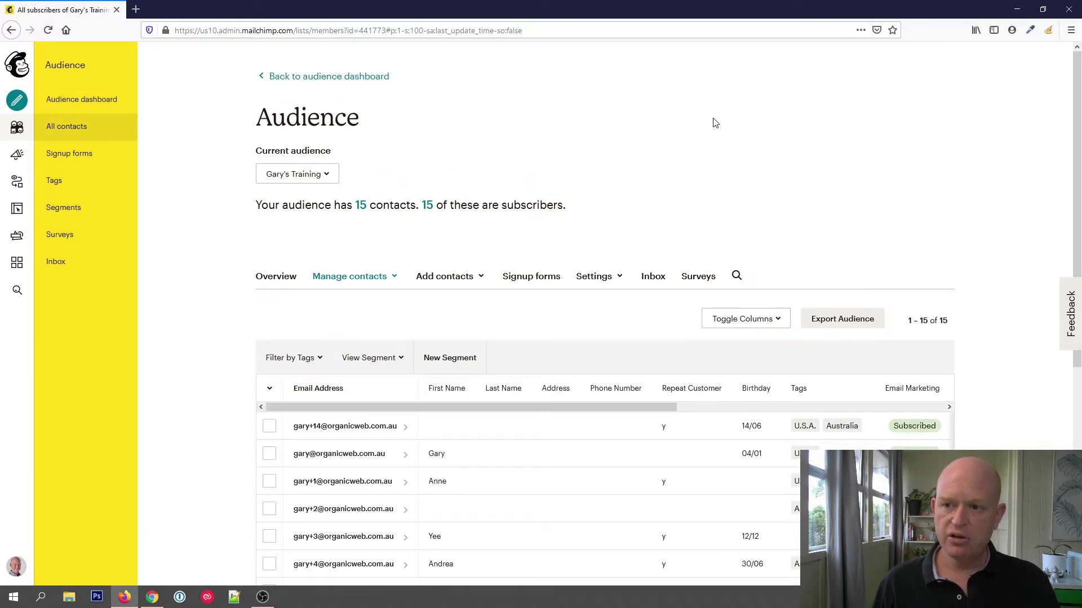
{"action": "scroll", "coordinate": [718, 144], "scroll_direction": "down", "scroll_amount": 2}
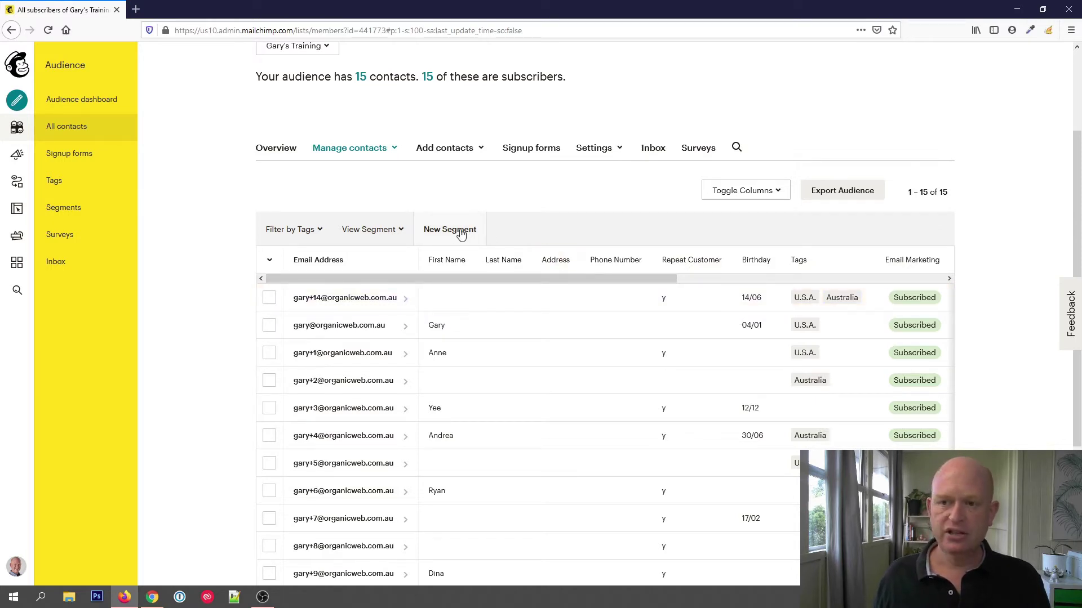
Step: Create a new segment whose condition is Repeat Customer is y
{"action": "left_click", "coordinate": [440, 237]}
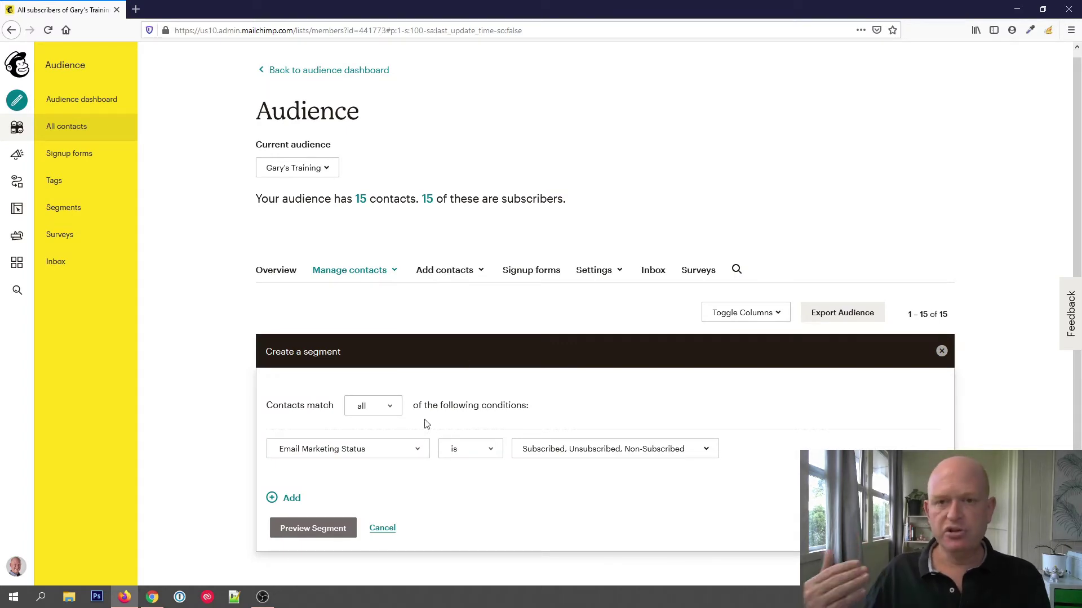
{"action": "left_click", "coordinate": [376, 451]}
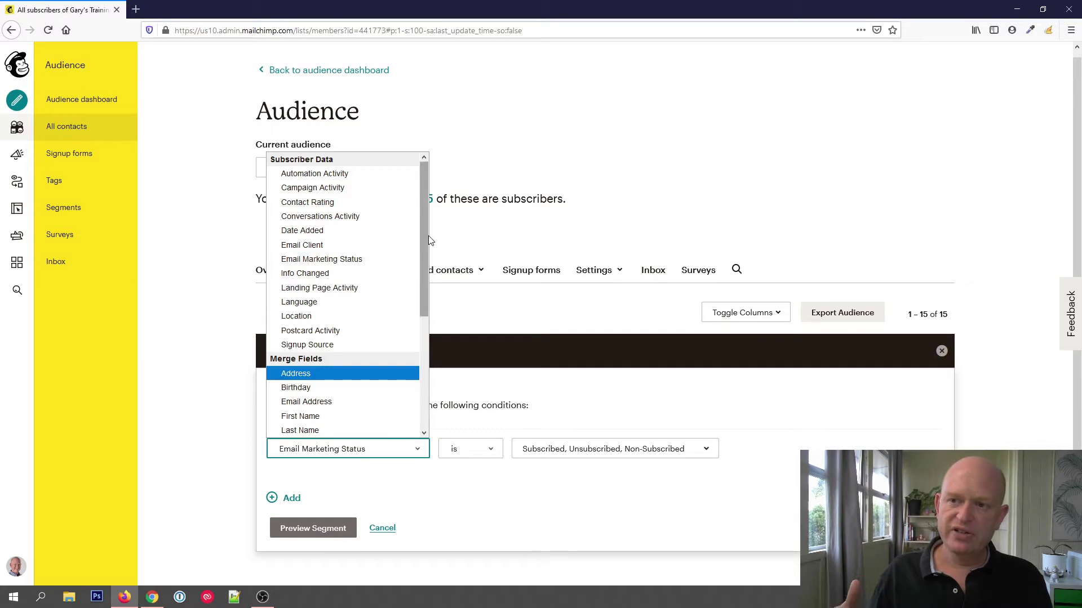
{"action": "left_click_drag", "start_coordinate": [425, 237], "coordinate": [415, 292]}
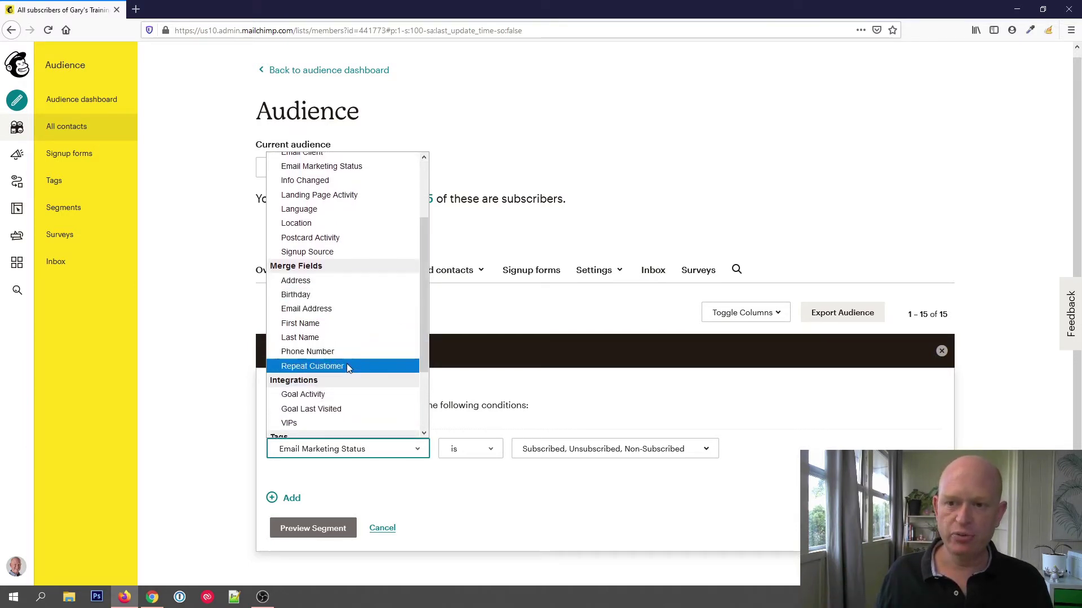
{"action": "left_click", "coordinate": [373, 366]}
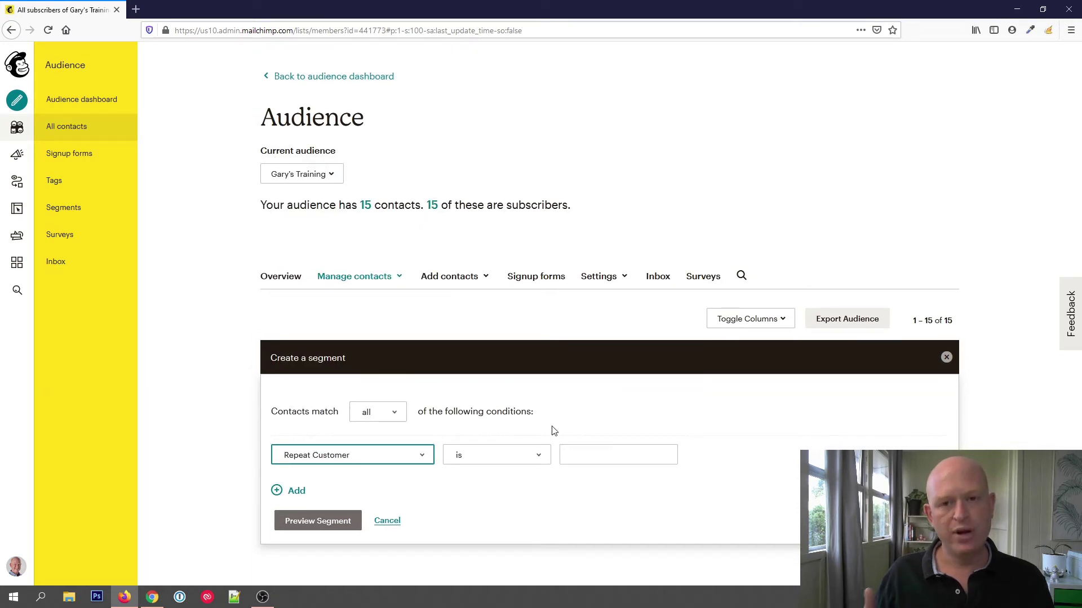
{"action": "left_click", "coordinate": [595, 448]}
{"action": "type", "text": "y"}
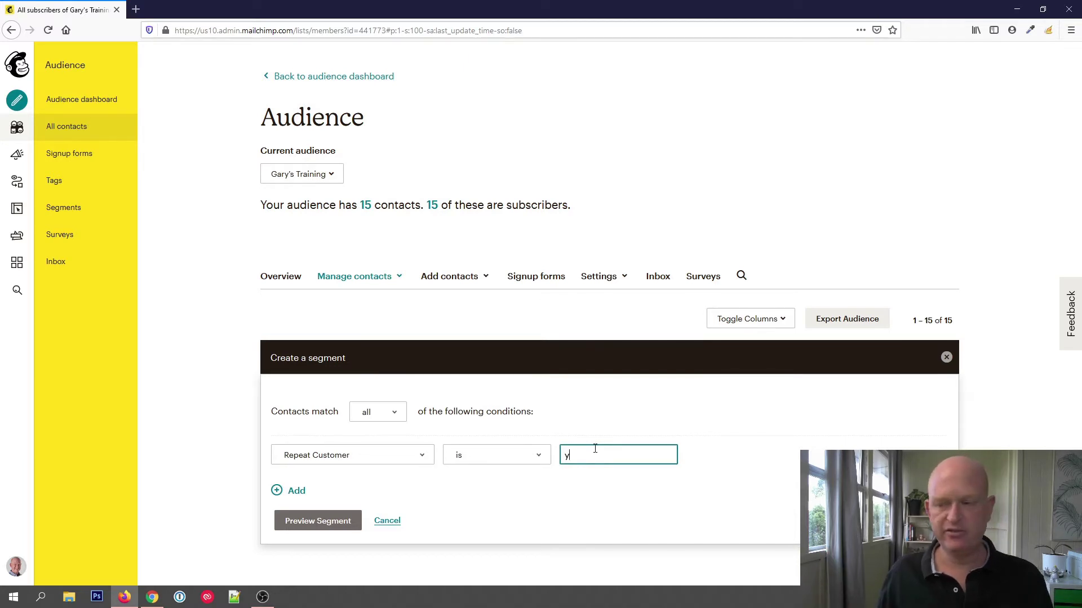
Step: Preview the segment and review the 9 contacts with Repeat Customer y
{"action": "left_click", "coordinate": [300, 517]}
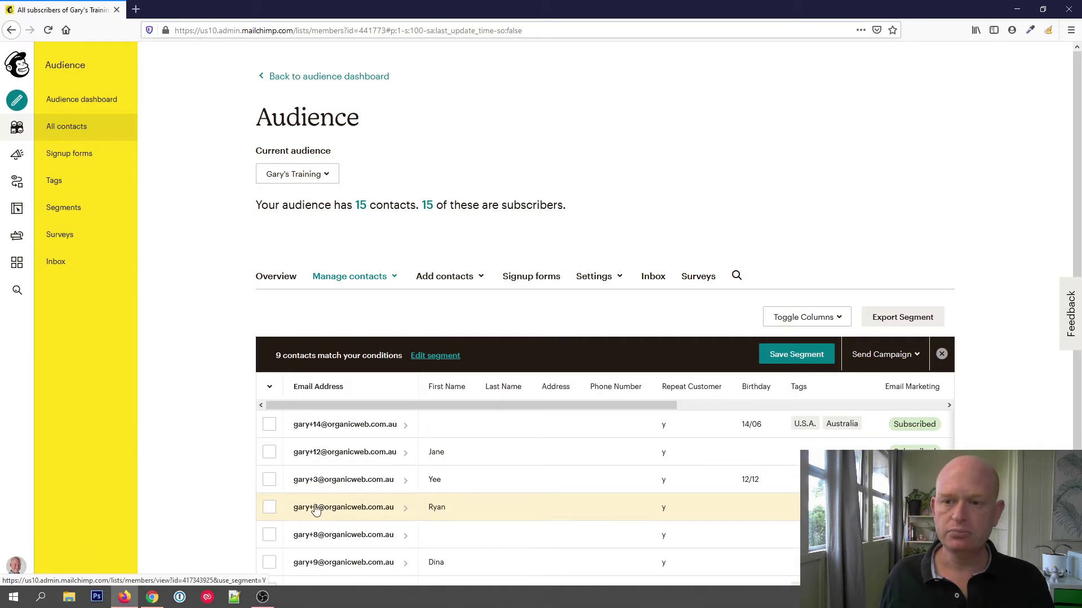
{"action": "scroll", "coordinate": [460, 369], "scroll_direction": "down", "scroll_amount": 3}
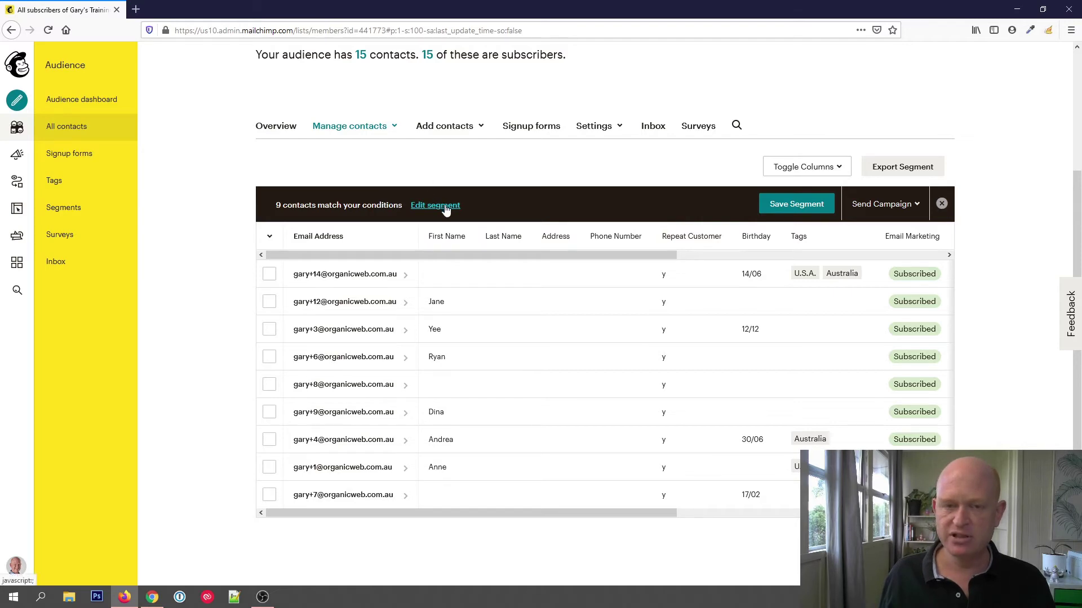
Step: Save the previewed segment with the name 'repeat customers'
{"action": "left_click", "coordinate": [803, 206]}
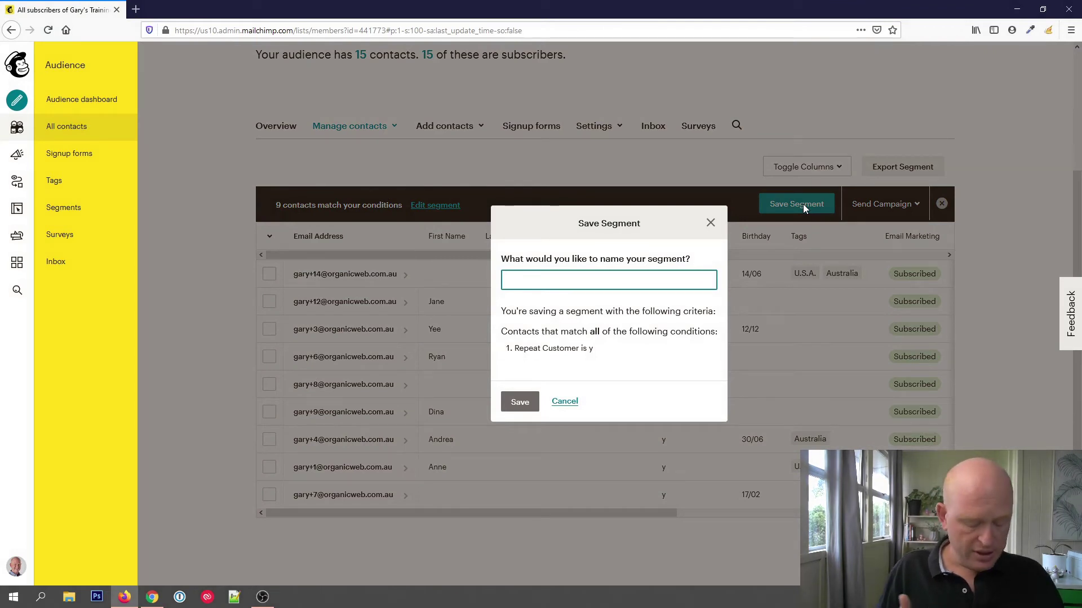
{"action": "type", "text": "re"}
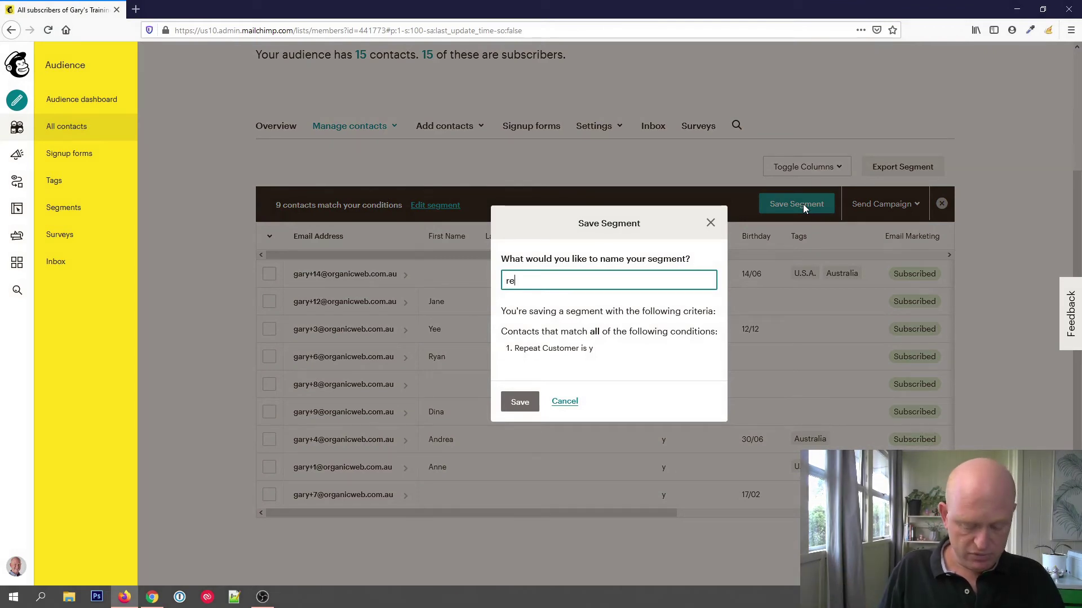
{"action": "type", "text": "peat c"}
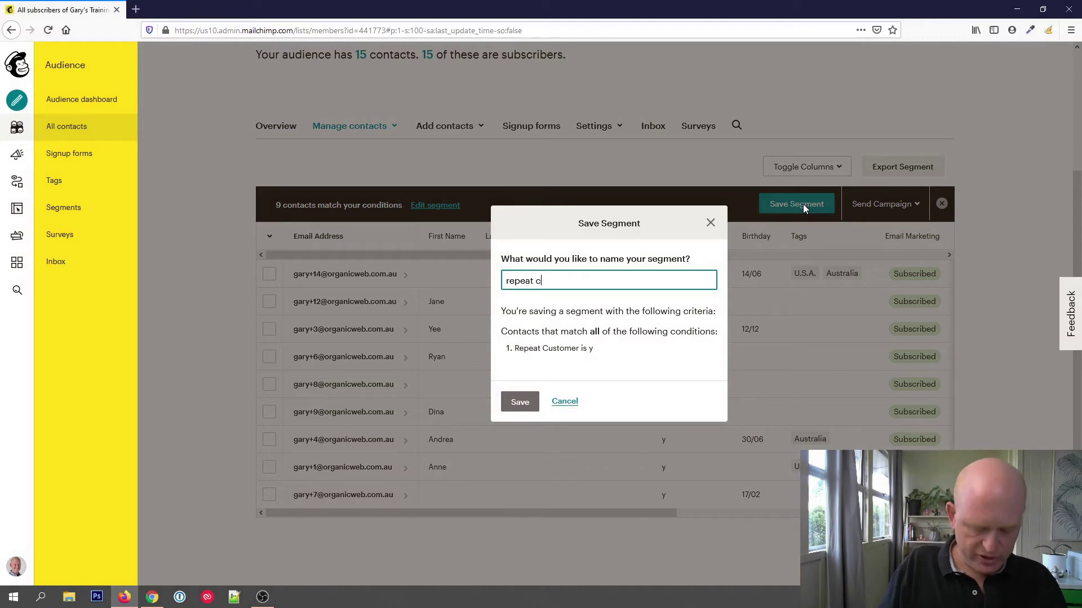
{"action": "type", "text": "ustomers"}
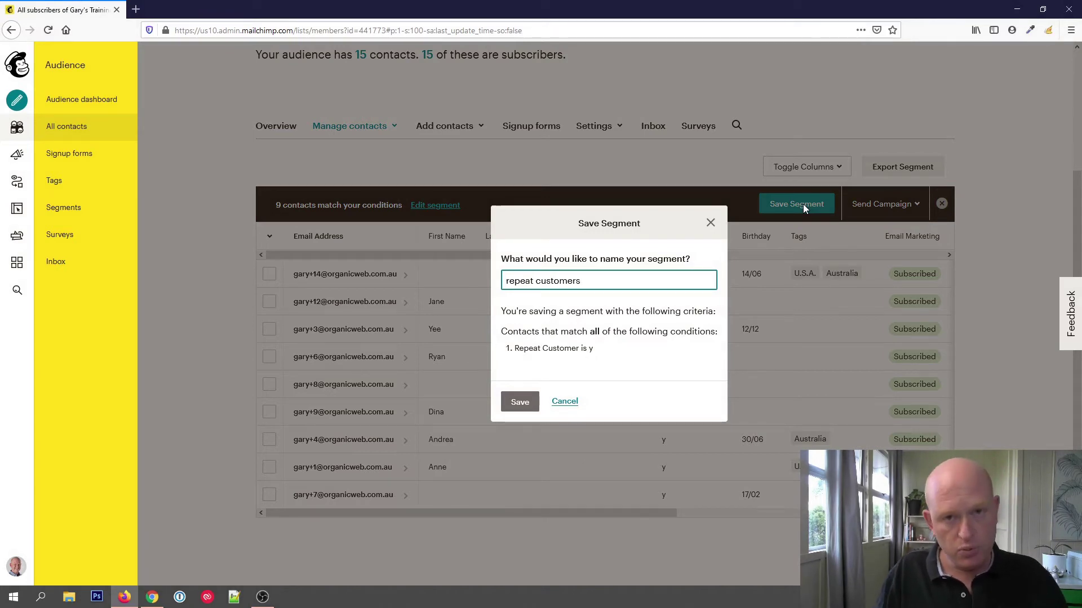
{"action": "left_click", "coordinate": [514, 406]}
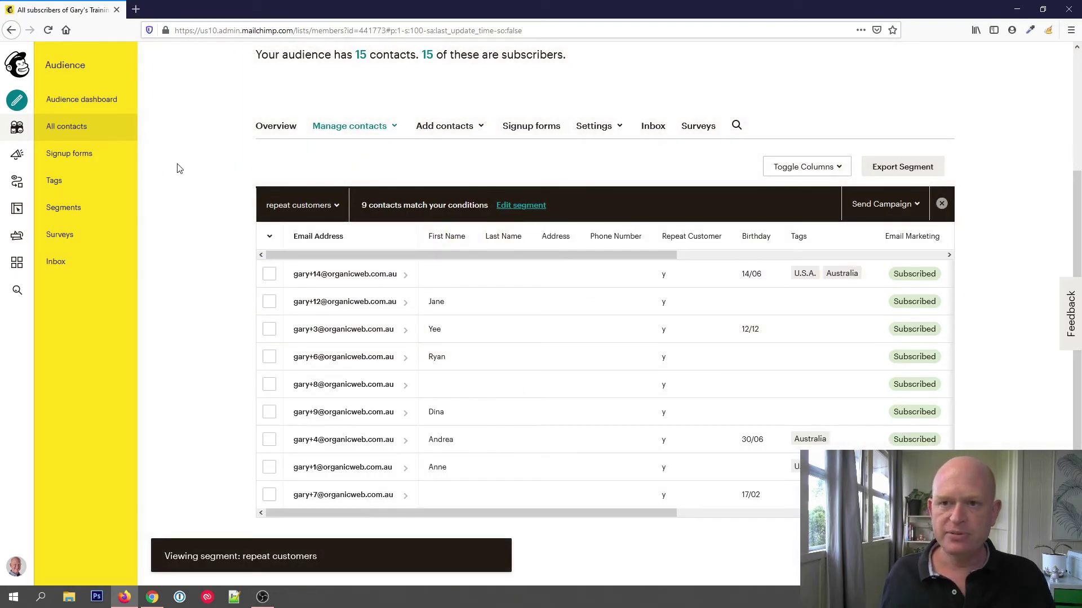
Step: Return to all contacts, clear the segment filter, and confirm 'repeat customers' is saved
{"action": "left_click", "coordinate": [97, 129]}
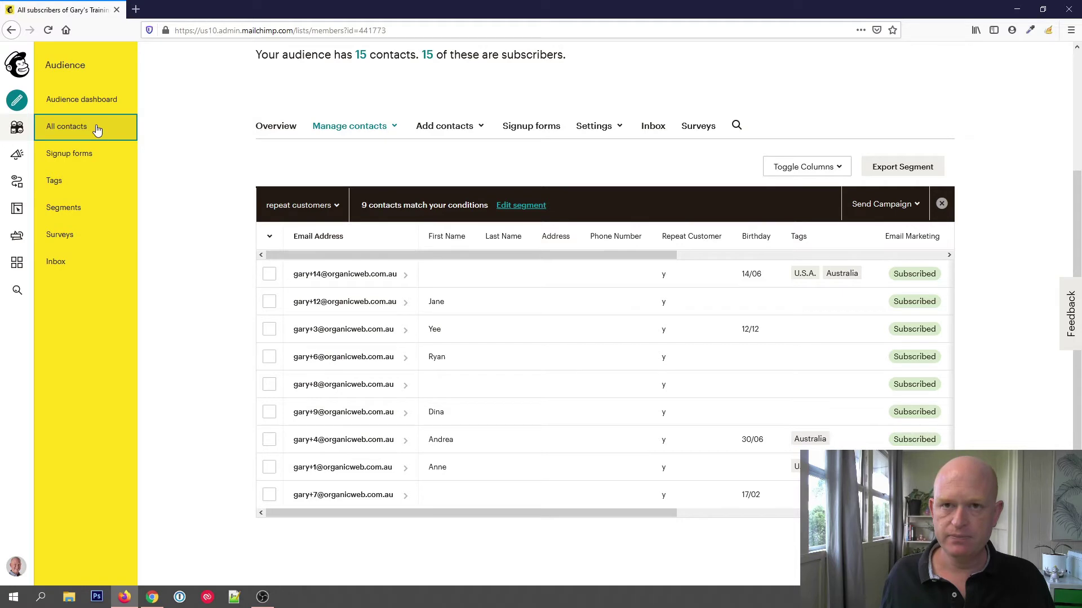
{"action": "left_click", "coordinate": [942, 204]}
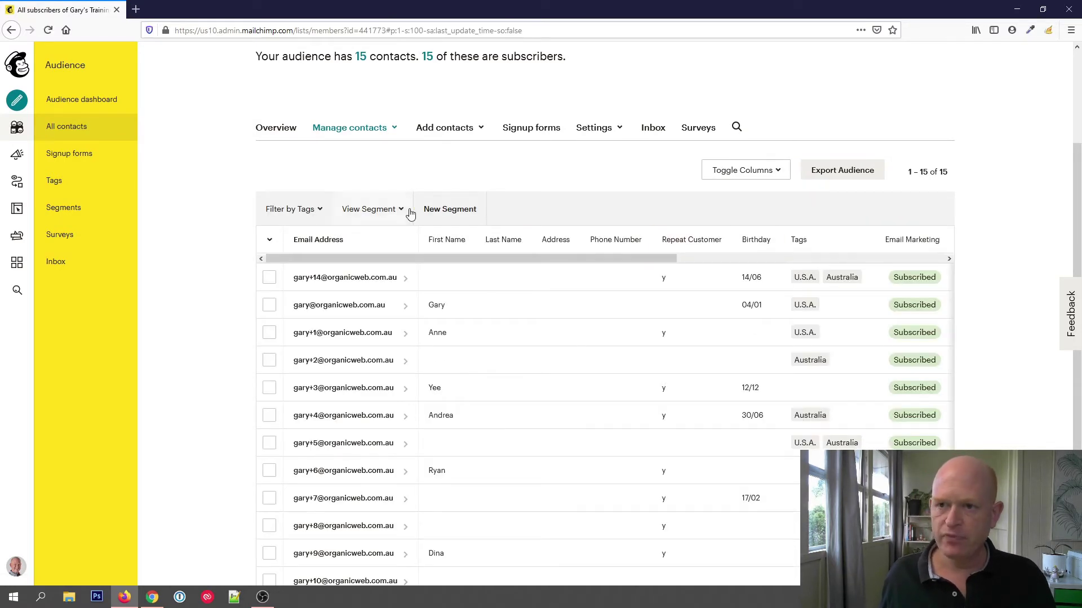
{"action": "left_click", "coordinate": [410, 211]}
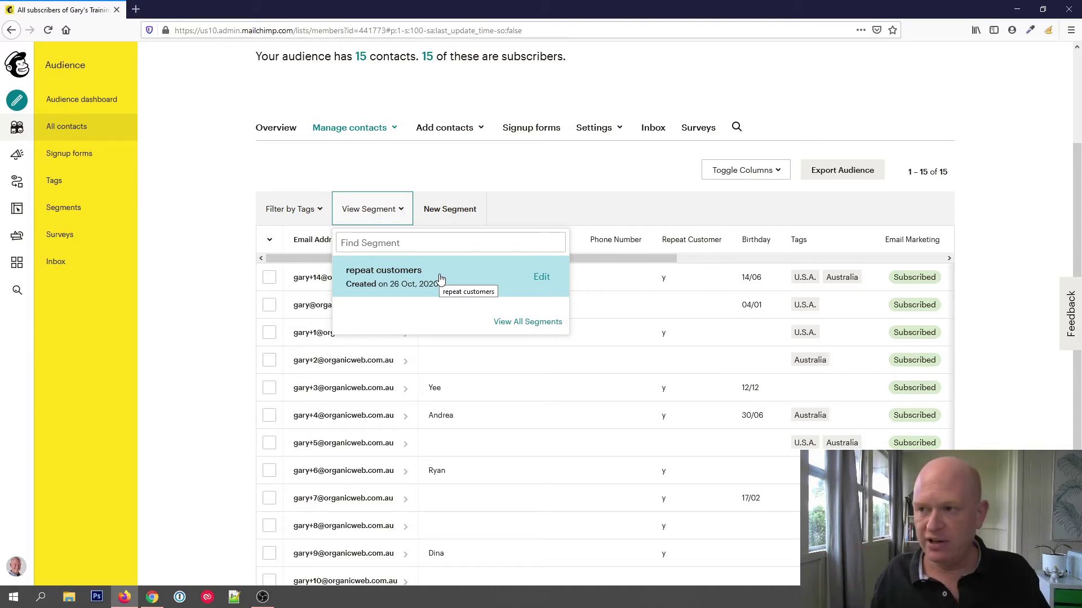
{"action": "left_click", "coordinate": [407, 212]}
{"action": "left_click", "coordinate": [369, 221]}
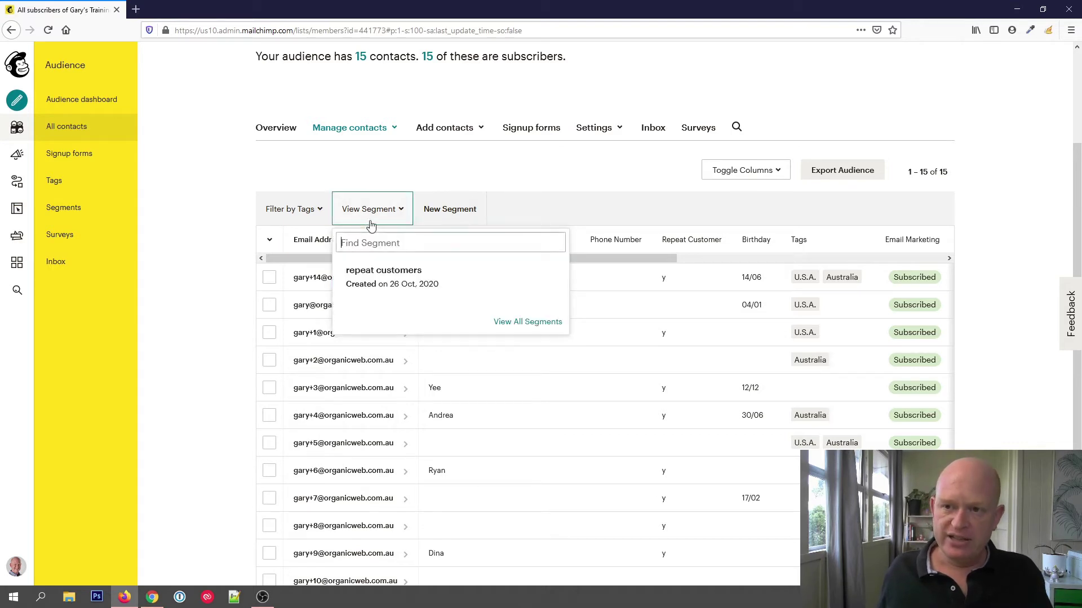
{"action": "left_click", "coordinate": [483, 172]}
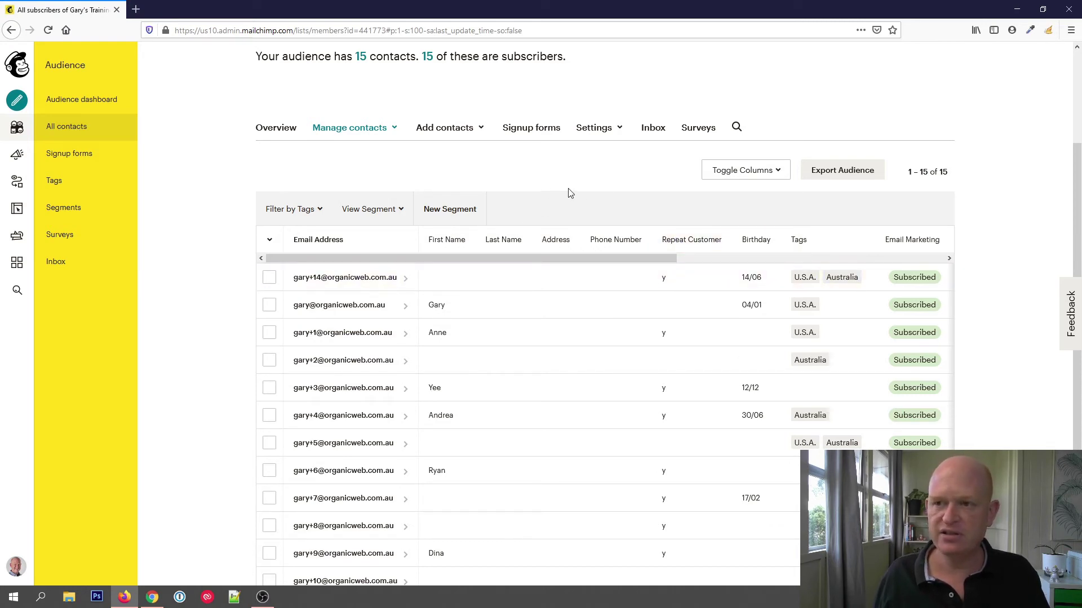
Step: Start a second segment with two conditions, the first being Repeat Customer is y
{"action": "left_click", "coordinate": [449, 210]}
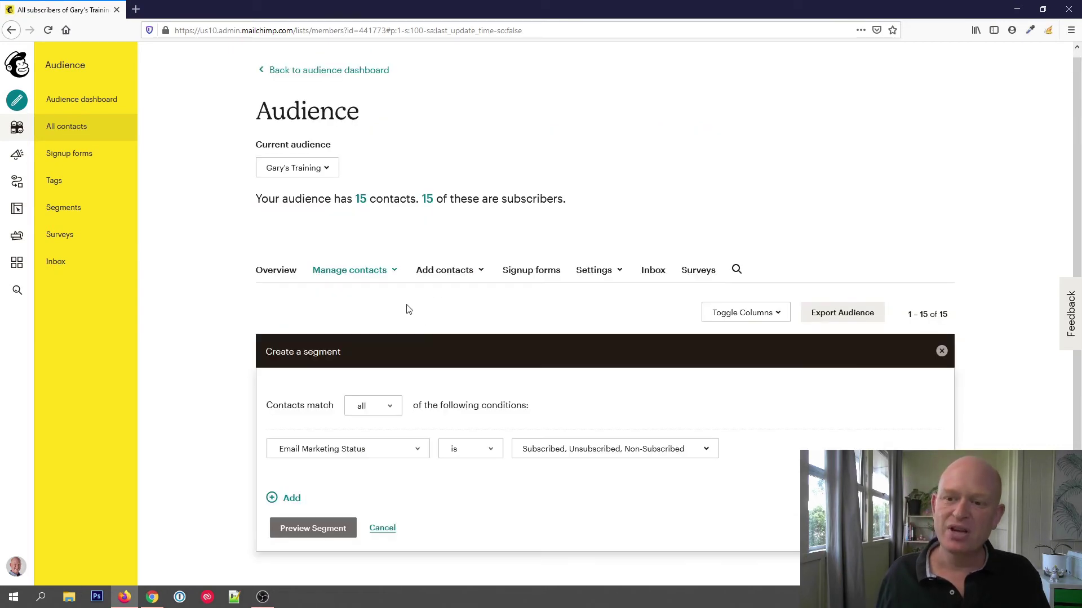
{"action": "left_click", "coordinate": [287, 499]}
{"action": "scroll", "coordinate": [354, 451], "scroll_direction": "down", "scroll_amount": 1}
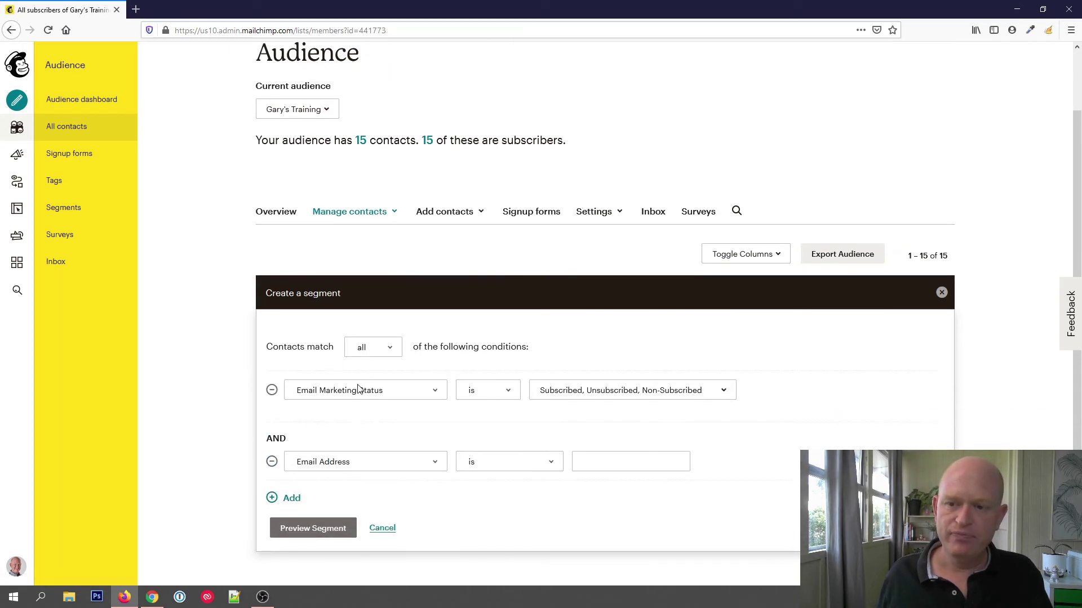
{"action": "left_click", "coordinate": [382, 393]}
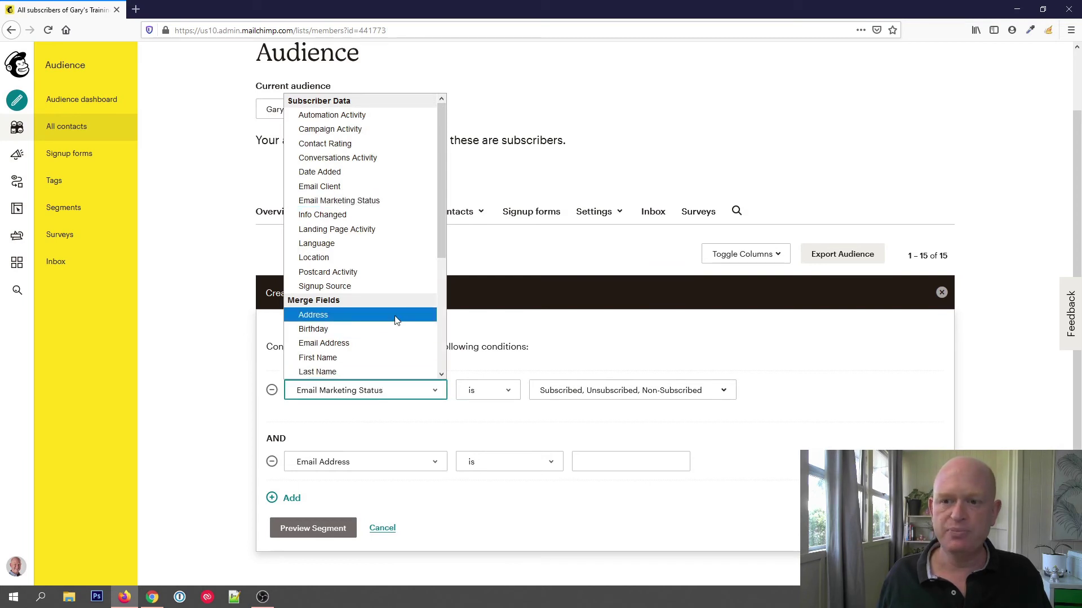
{"action": "scroll", "coordinate": [396, 320], "scroll_direction": "down", "scroll_amount": 1}
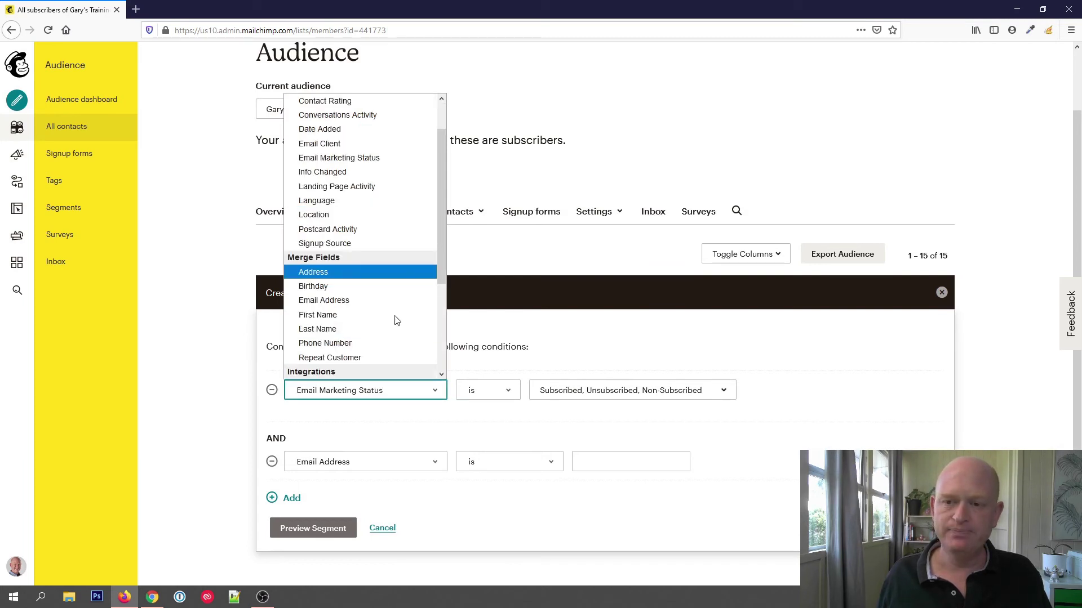
{"action": "left_click", "coordinate": [366, 360]}
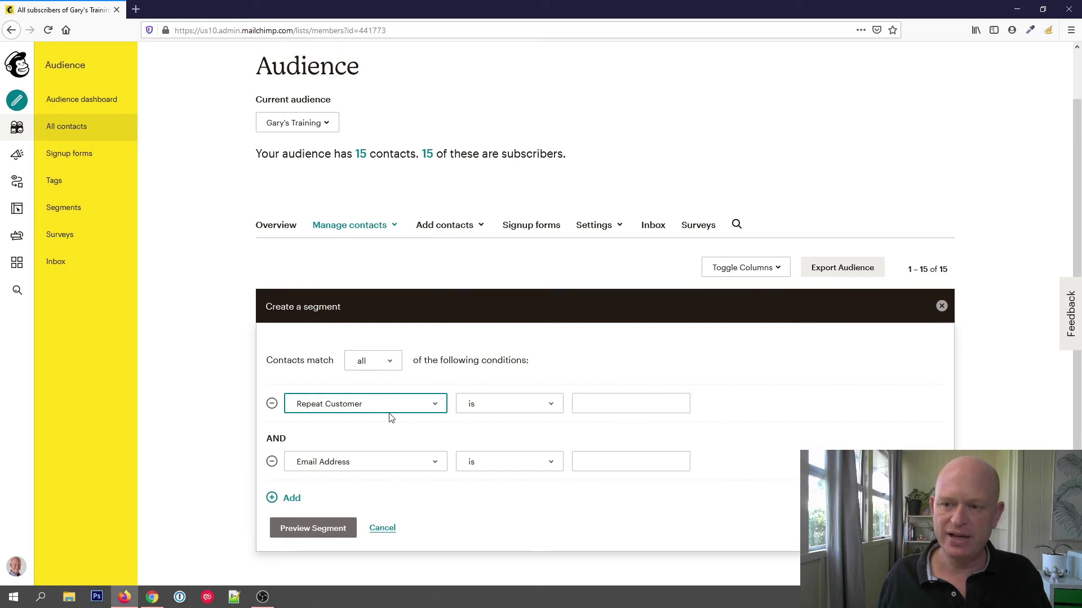
{"action": "left_click", "coordinate": [612, 406]}
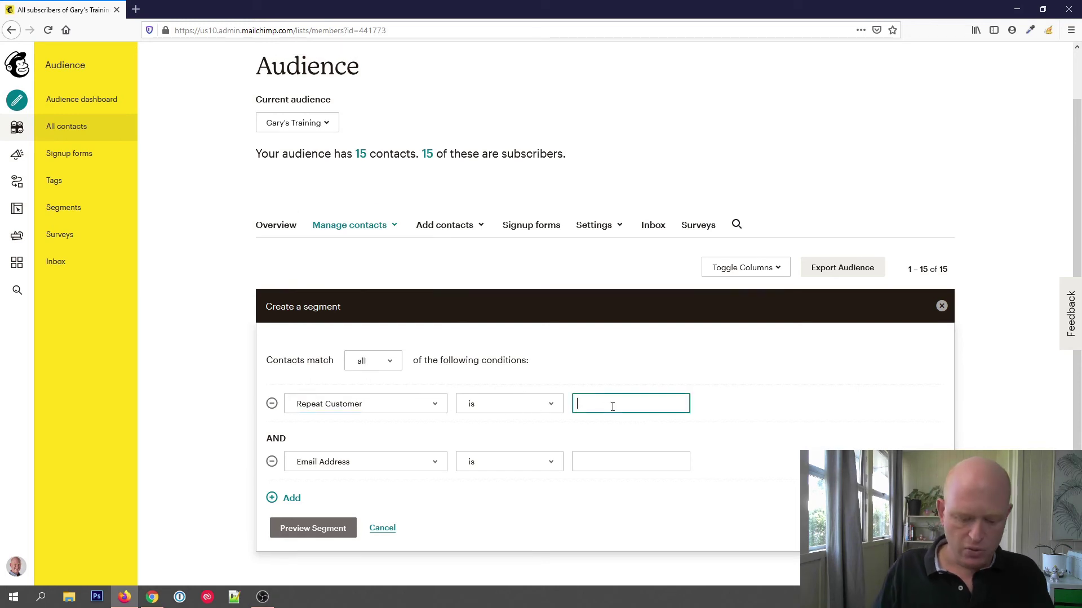
{"action": "type", "text": "y"}
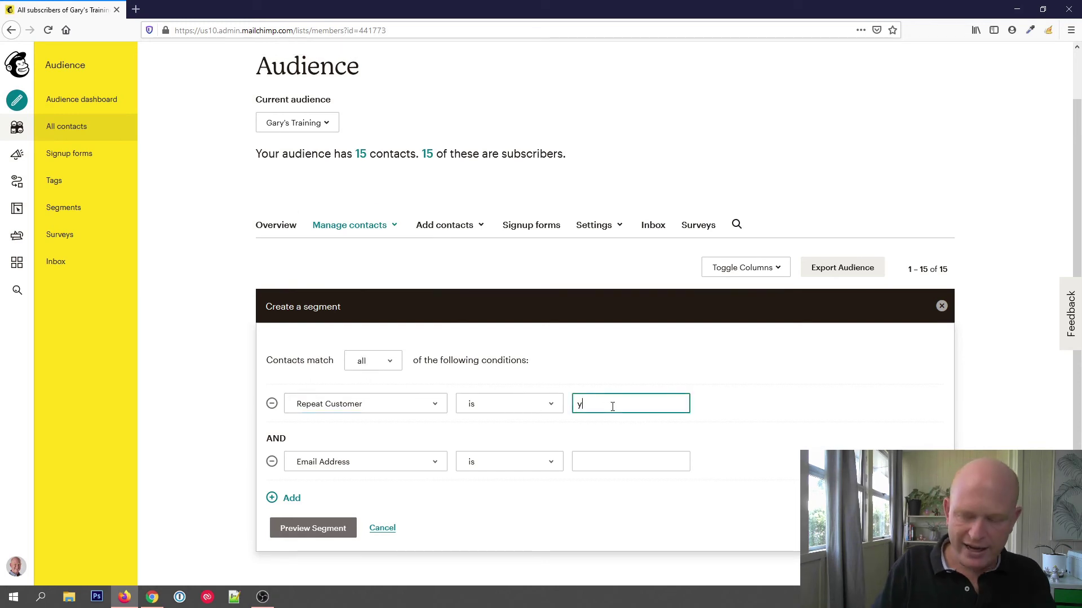
{"action": "left_click", "coordinate": [509, 405]}
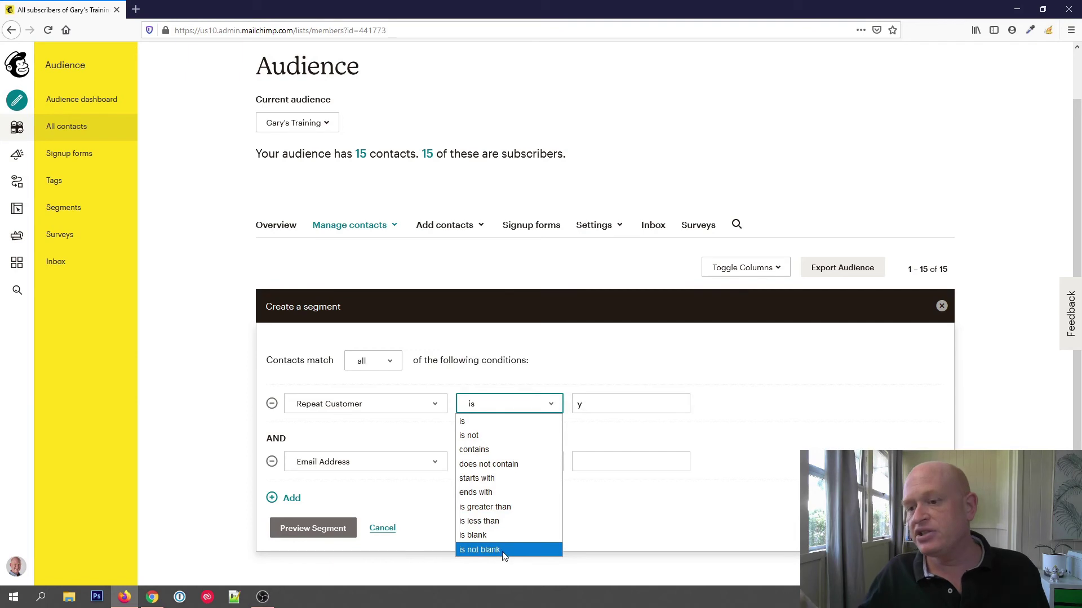
{"action": "left_click", "coordinate": [713, 416]}
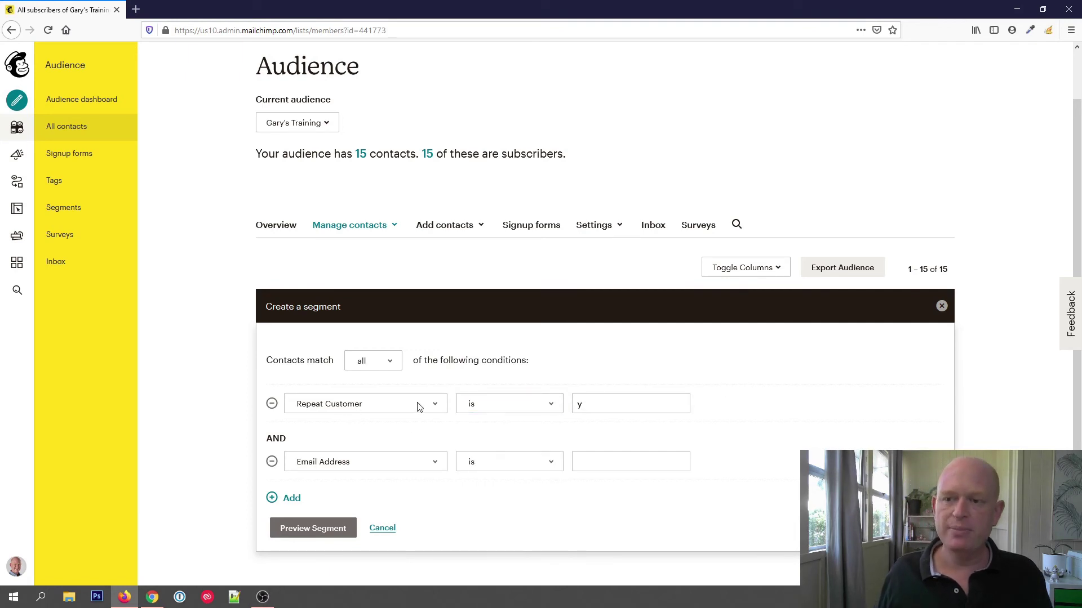
{"action": "left_click", "coordinate": [367, 462]}
{"action": "left_click_drag", "start_coordinate": [442, 306], "coordinate": [439, 424]}
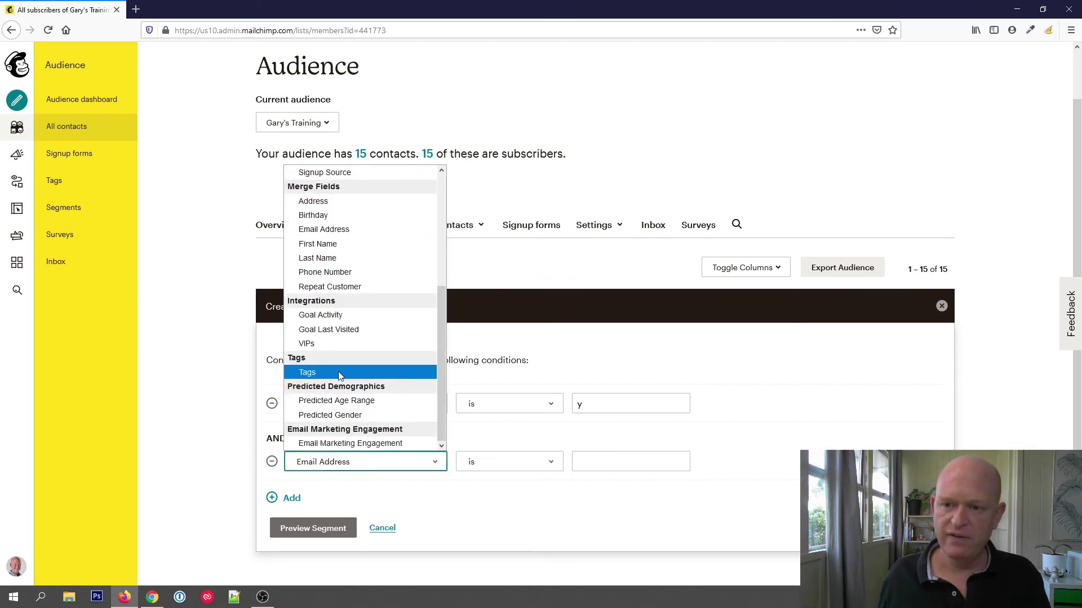
Step: Set the second condition to Tags, contact is tagged U.S.A
{"action": "left_click", "coordinate": [320, 373]}
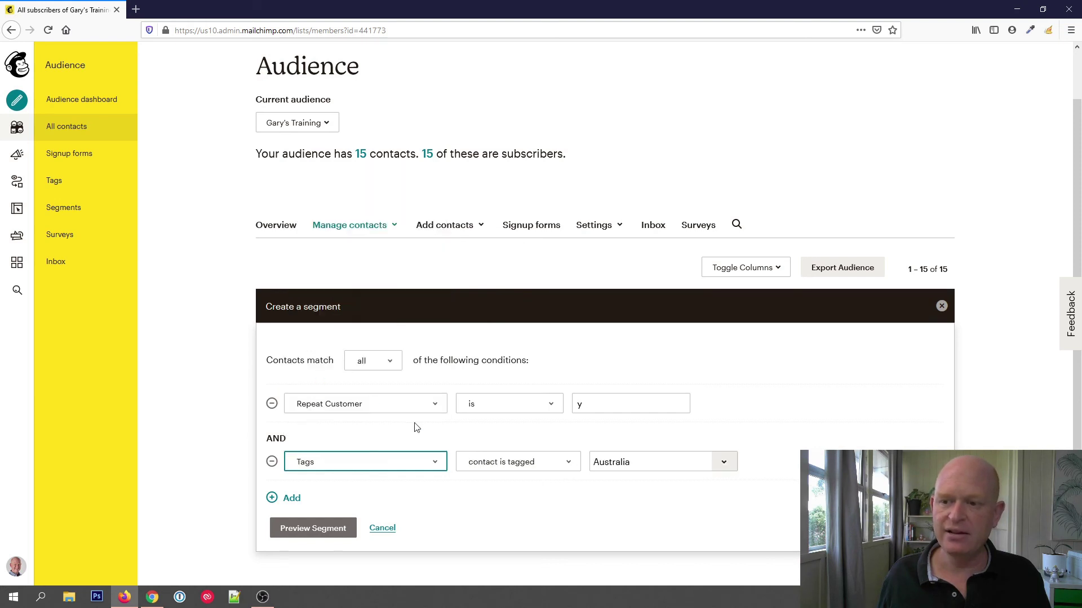
{"action": "left_click", "coordinate": [570, 465]}
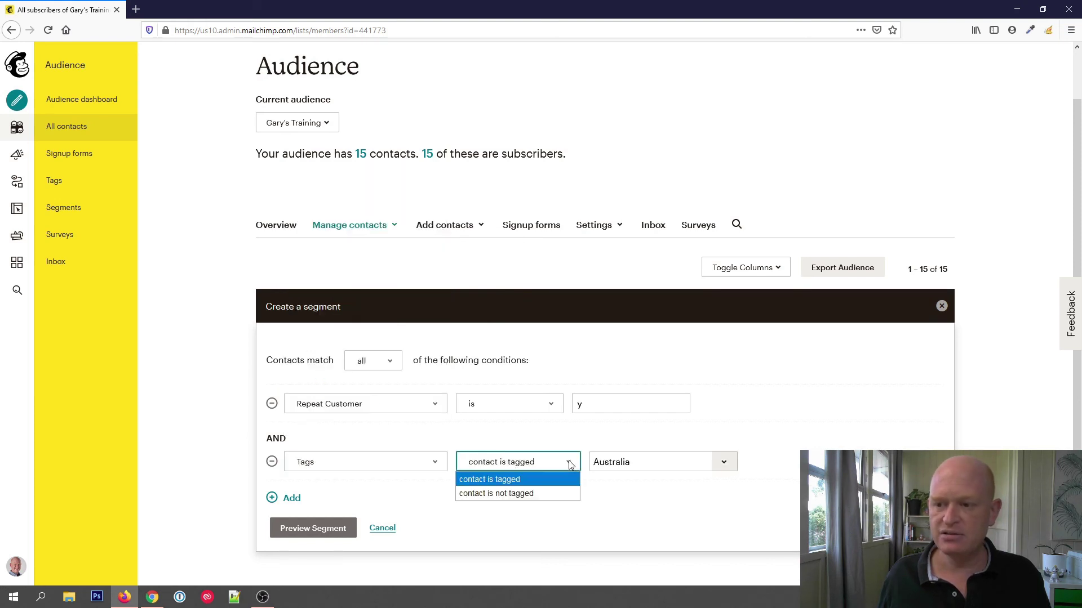
{"action": "left_click", "coordinate": [570, 465]}
{"action": "left_click", "coordinate": [724, 462]}
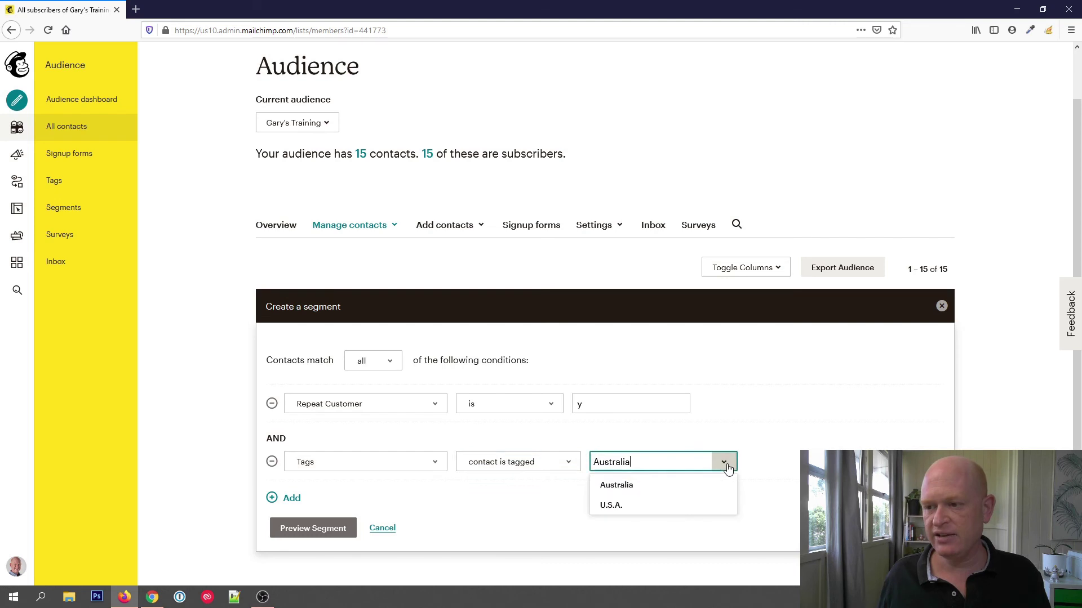
{"action": "left_click", "coordinate": [626, 505]}
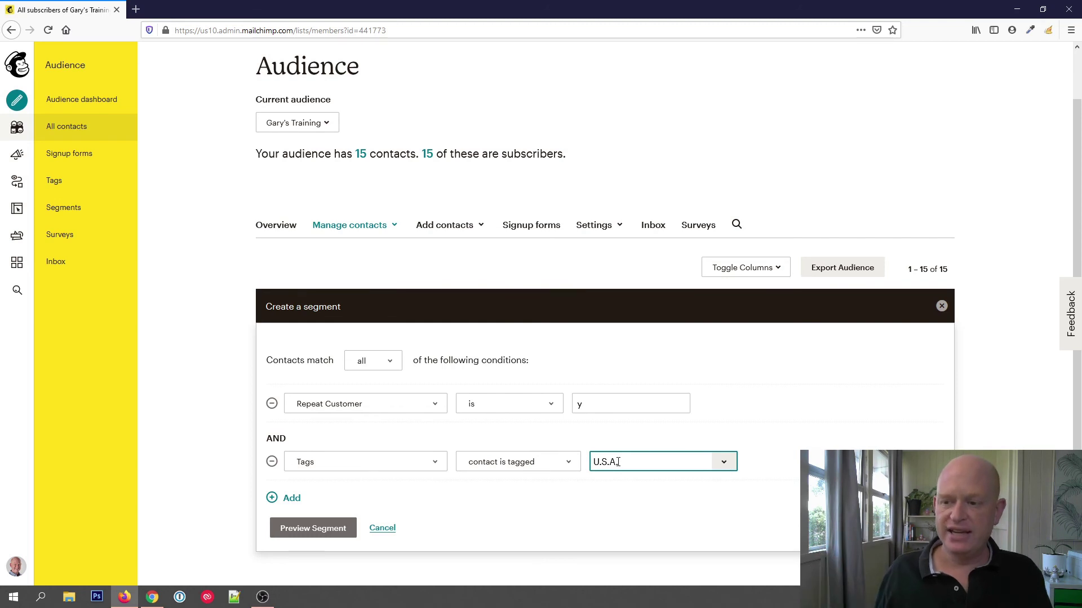
Step: Keep the segment matching contacts that meet all conditions
{"action": "left_click", "coordinate": [389, 362]}
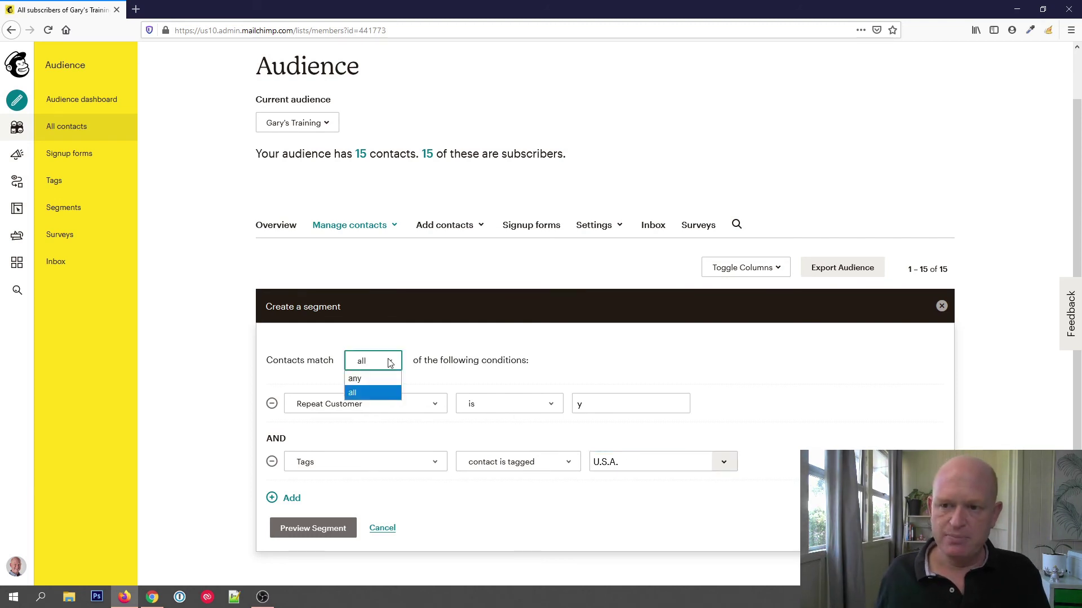
{"action": "left_click", "coordinate": [366, 389]}
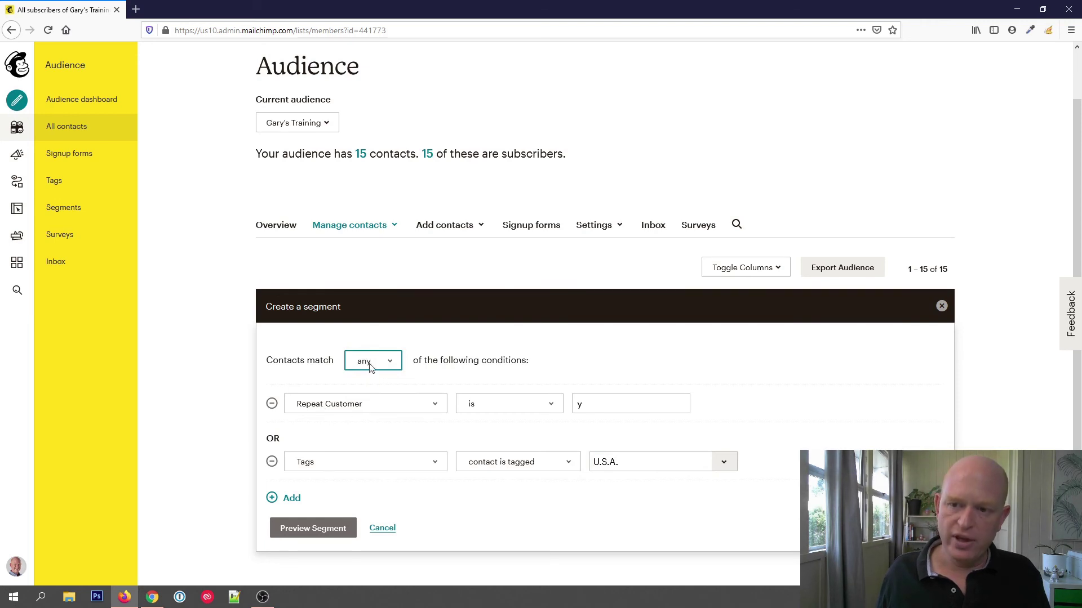
{"action": "left_click", "coordinate": [371, 366]}
{"action": "left_click", "coordinate": [374, 395]}
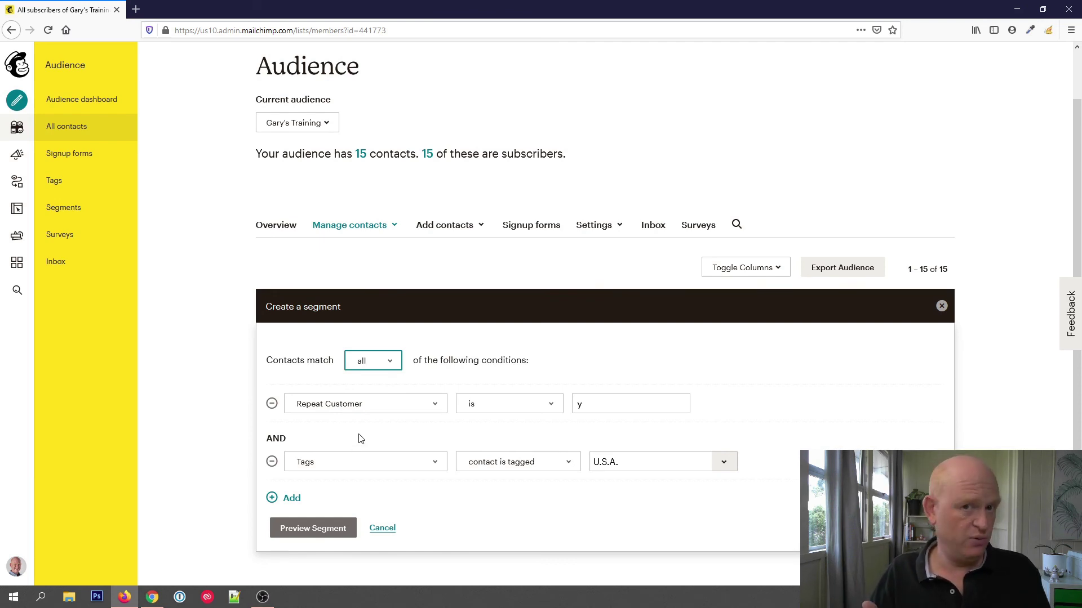
Step: Preview the two matching contacts and begin saving the segment
{"action": "left_click", "coordinate": [325, 531]}
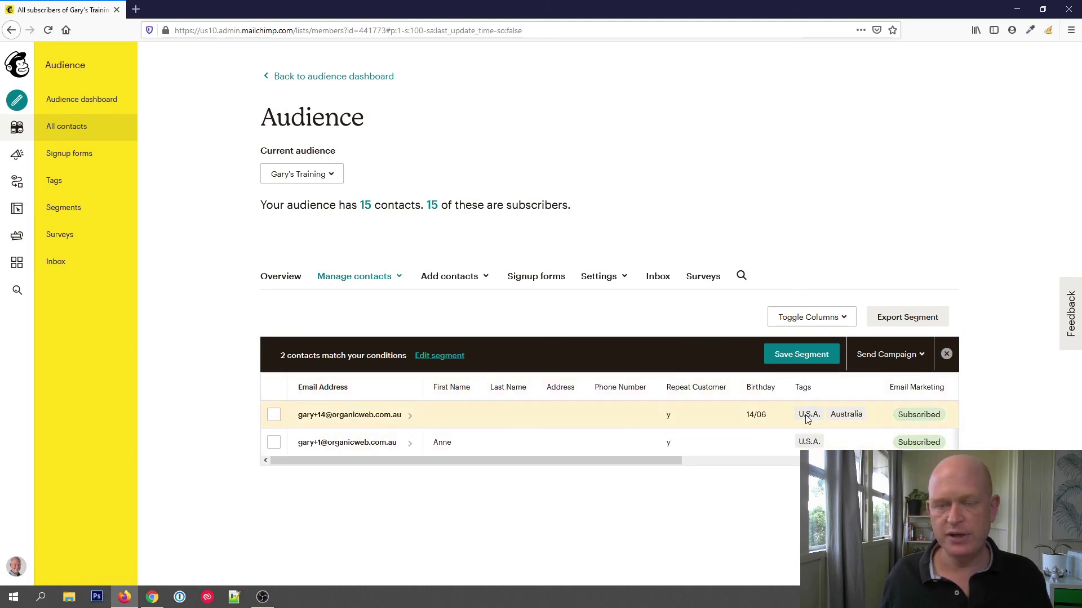
{"action": "left_click", "coordinate": [807, 357]}
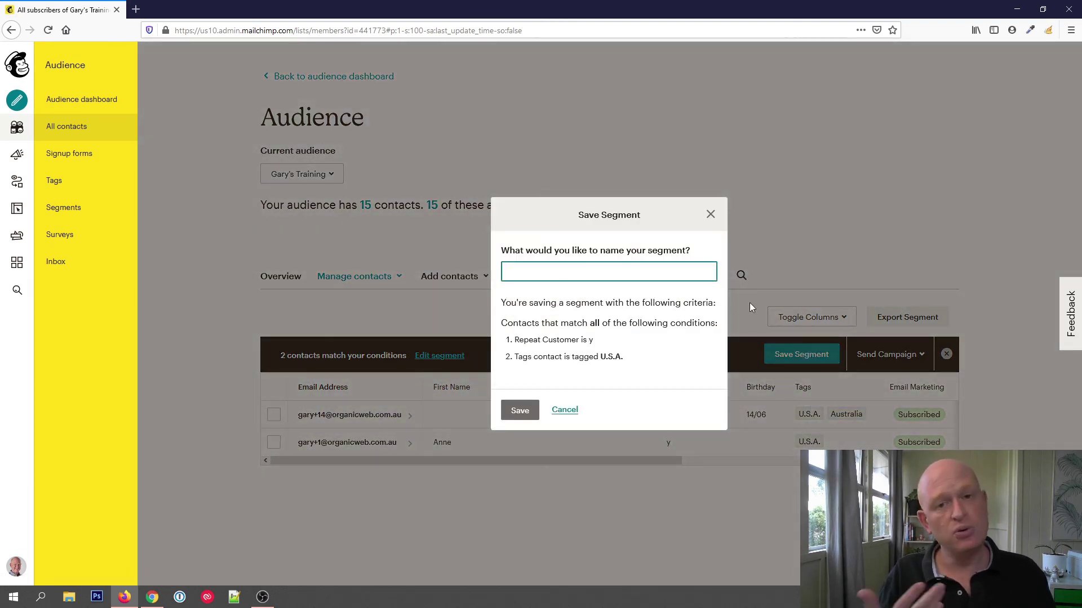
Step: Name the segment 'Repeat Customers in U.S.A' and save it
{"action": "type", "text": "Rep"}
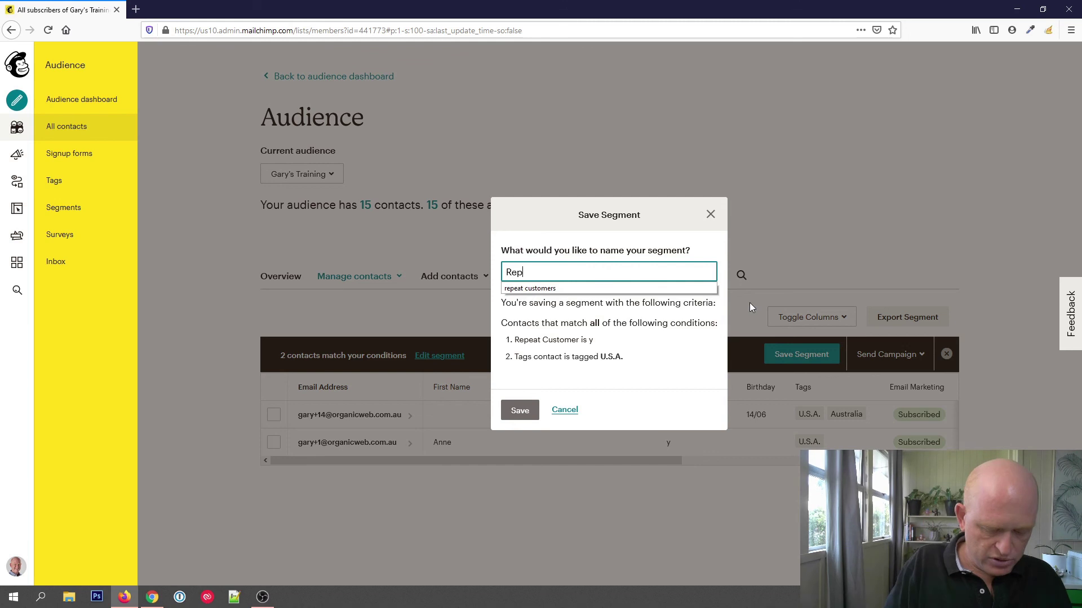
{"action": "type", "text": "eat Customer"}
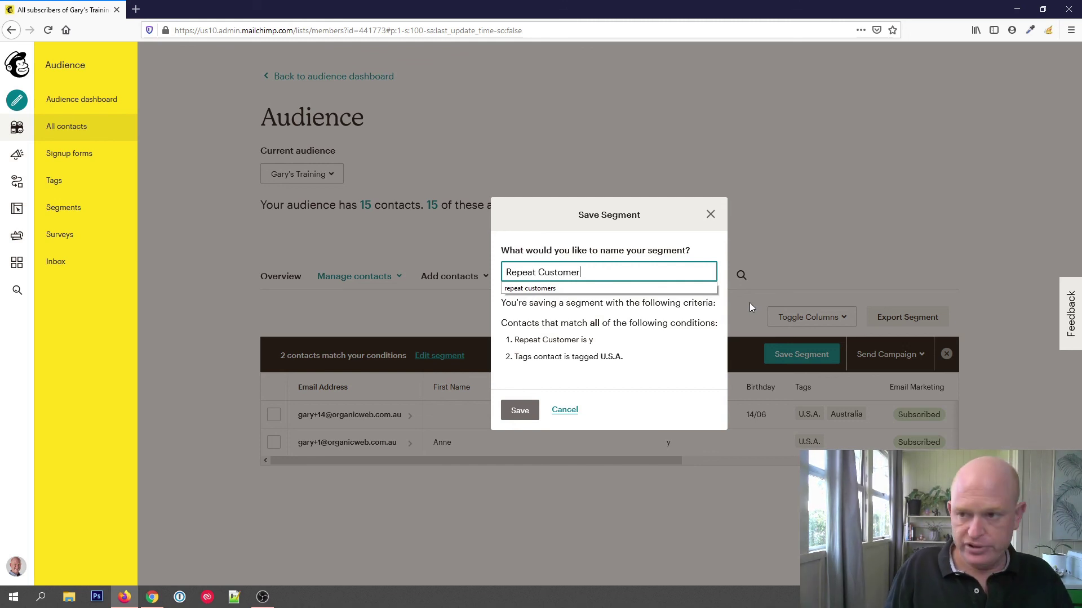
{"action": "type", "text": "s in U"}
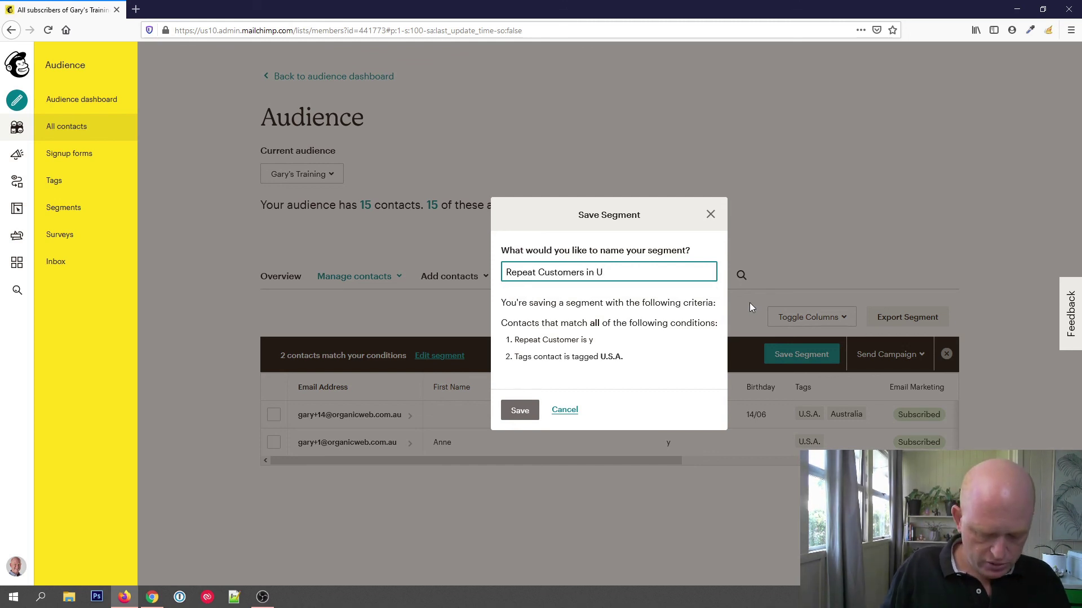
{"action": "type", "text": ".S.A."}
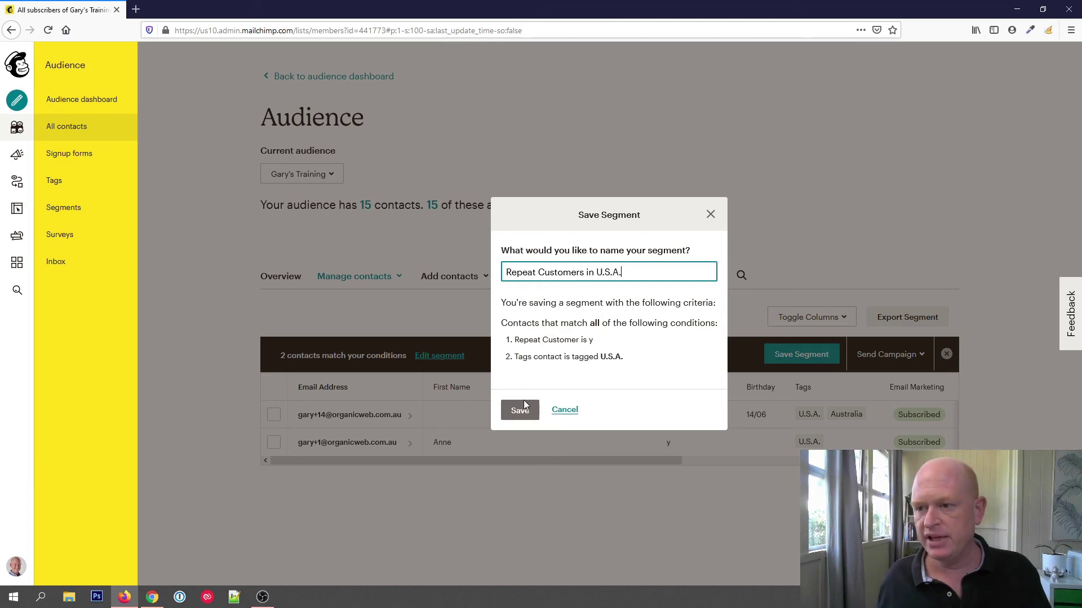
{"action": "left_click", "coordinate": [520, 410]}
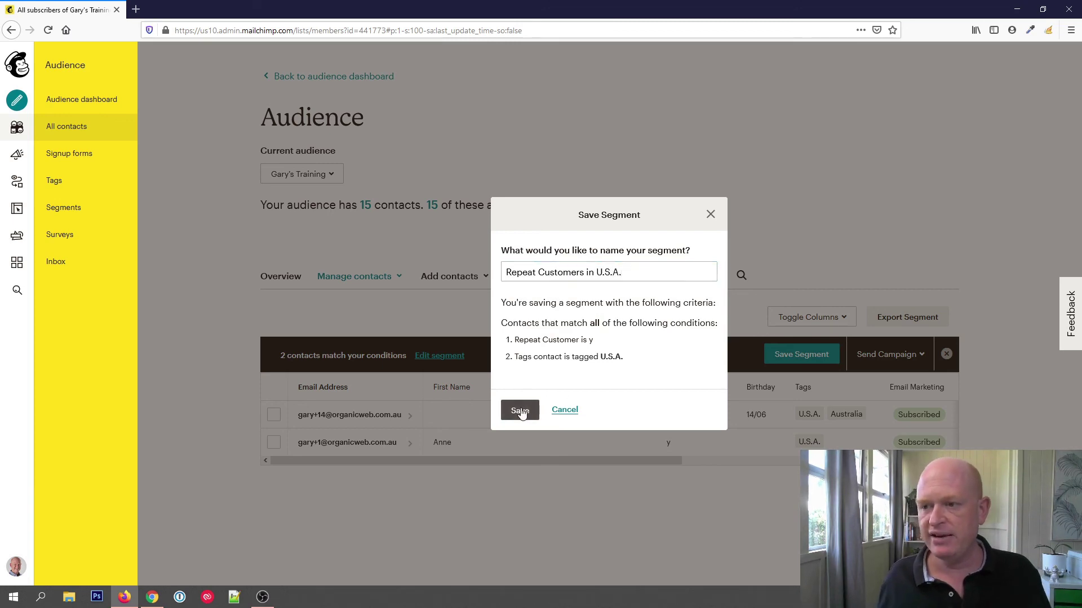